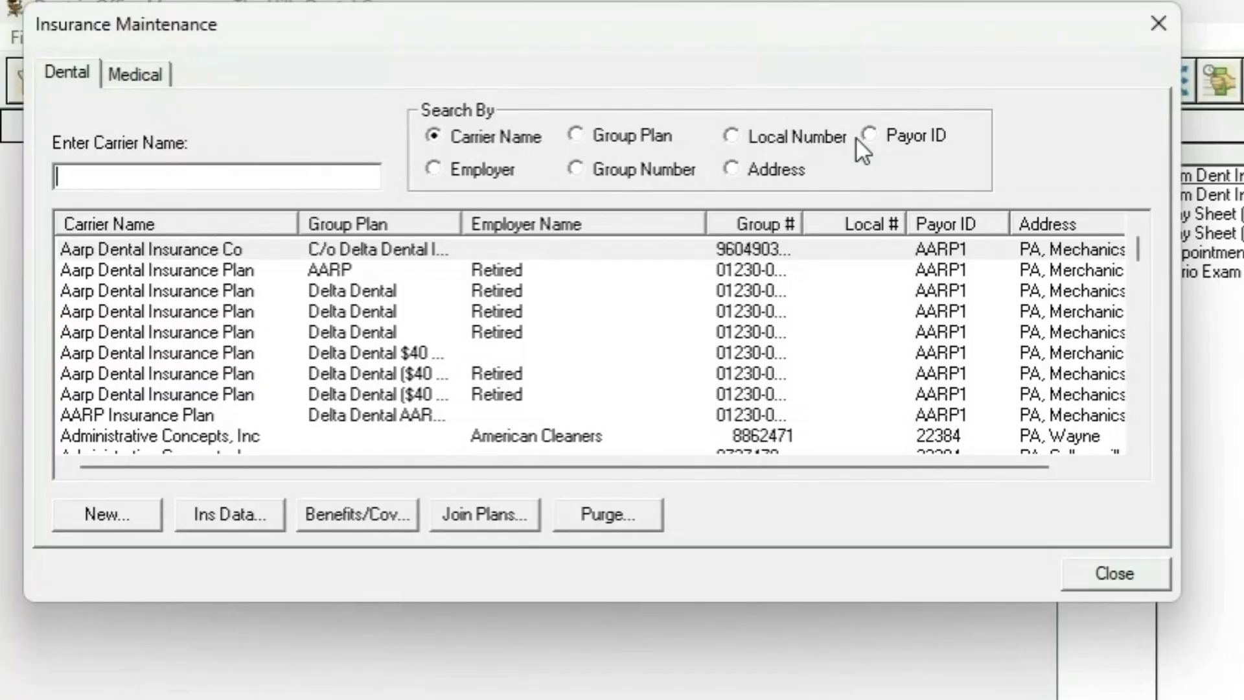
- Find the Test Insurance dental plan by carrier name and open the coverage table in its benefits and coverage
text(test)
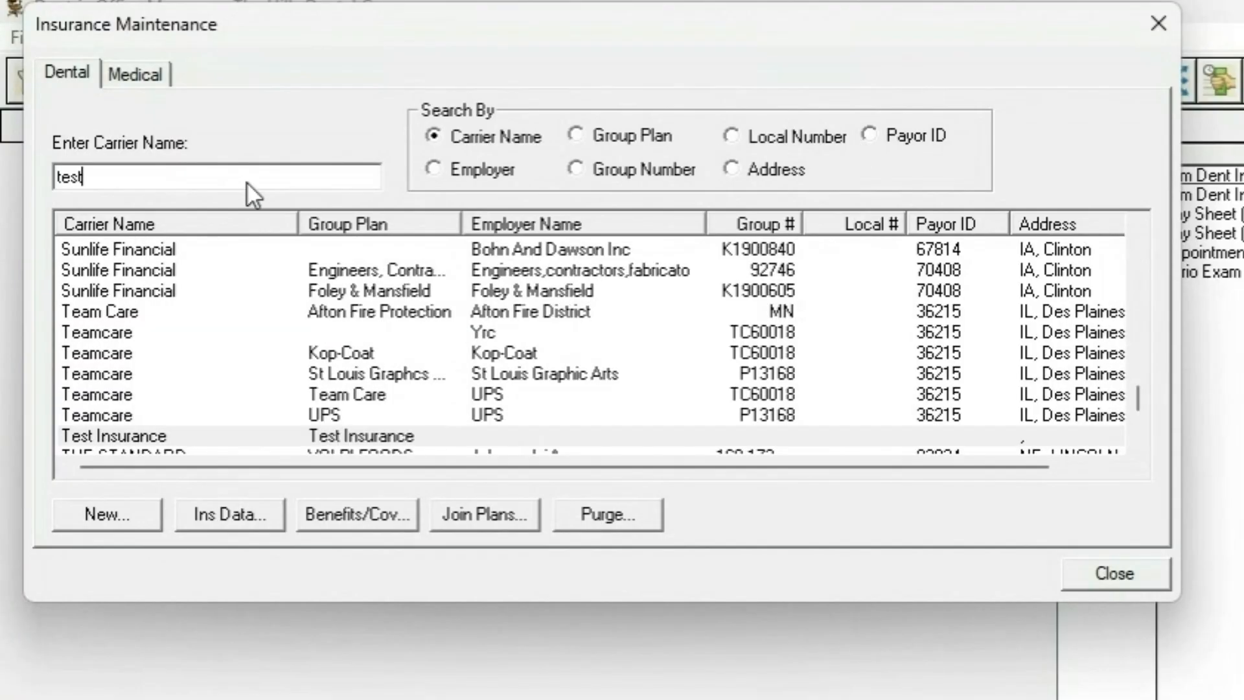
click(240, 435)
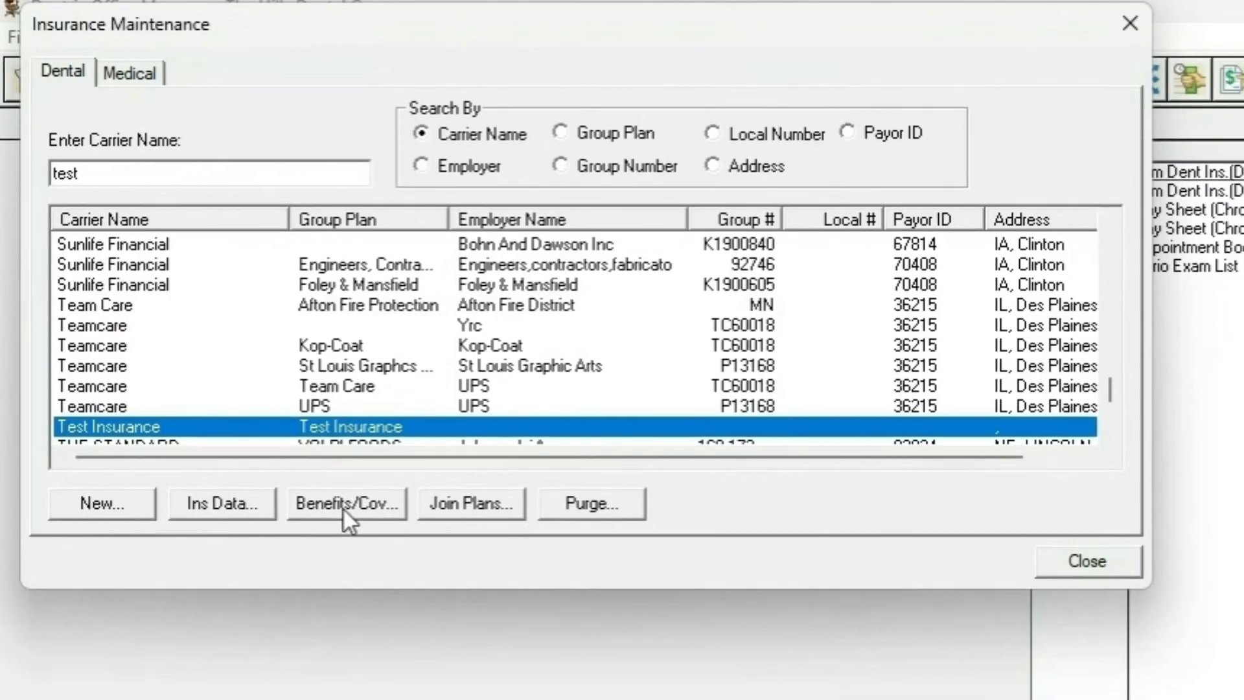
click(361, 522)
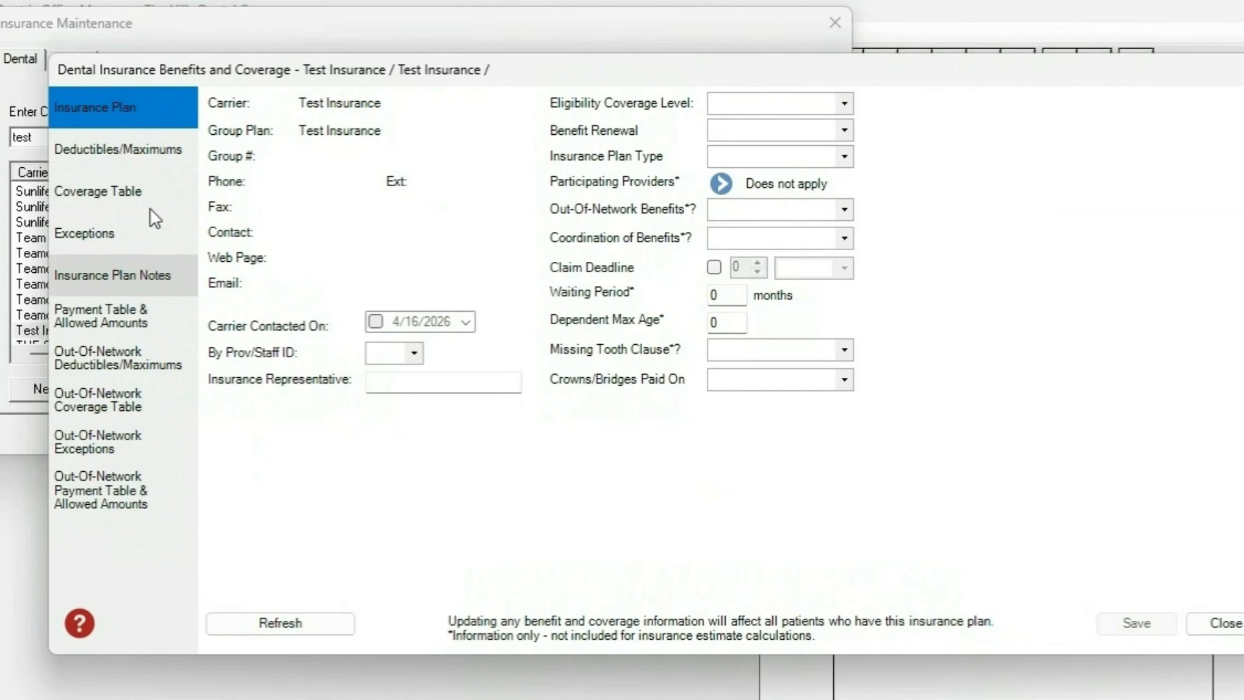
click(104, 196)
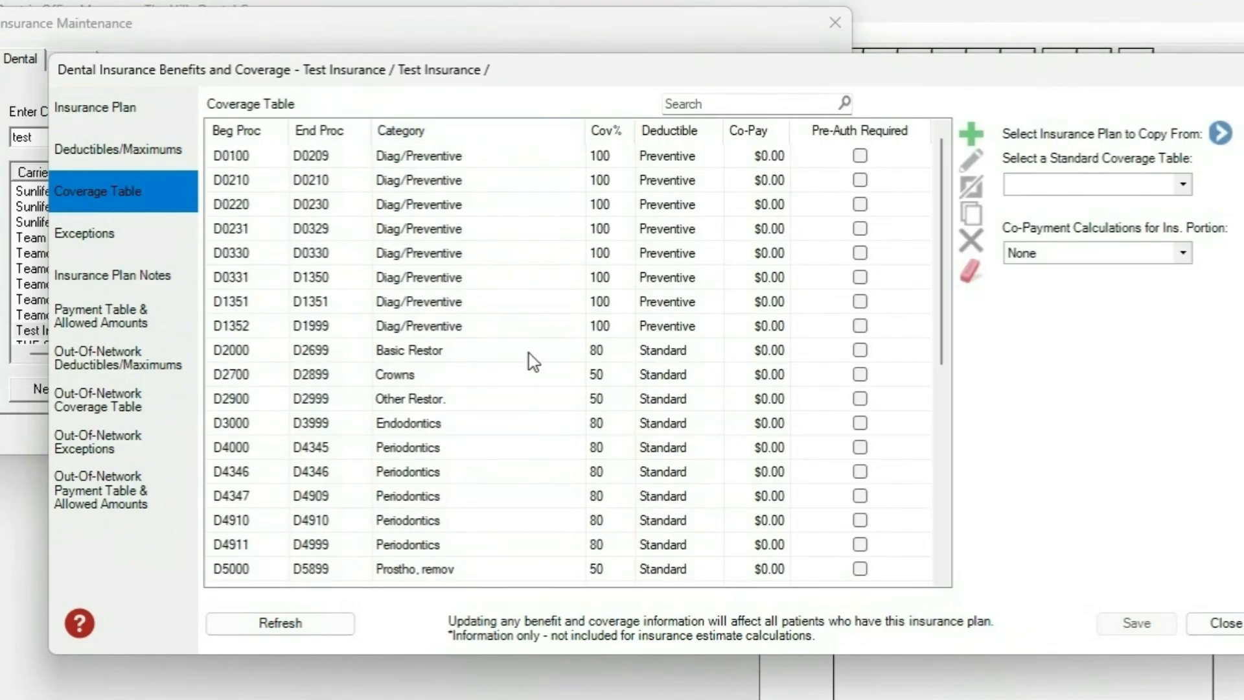
scroll(533, 361, down, 5)
scroll(528, 352, up, 5)
- Set the coverage percentage of the D0100–D0209 Diag/Preventive range to 80
click(672, 162)
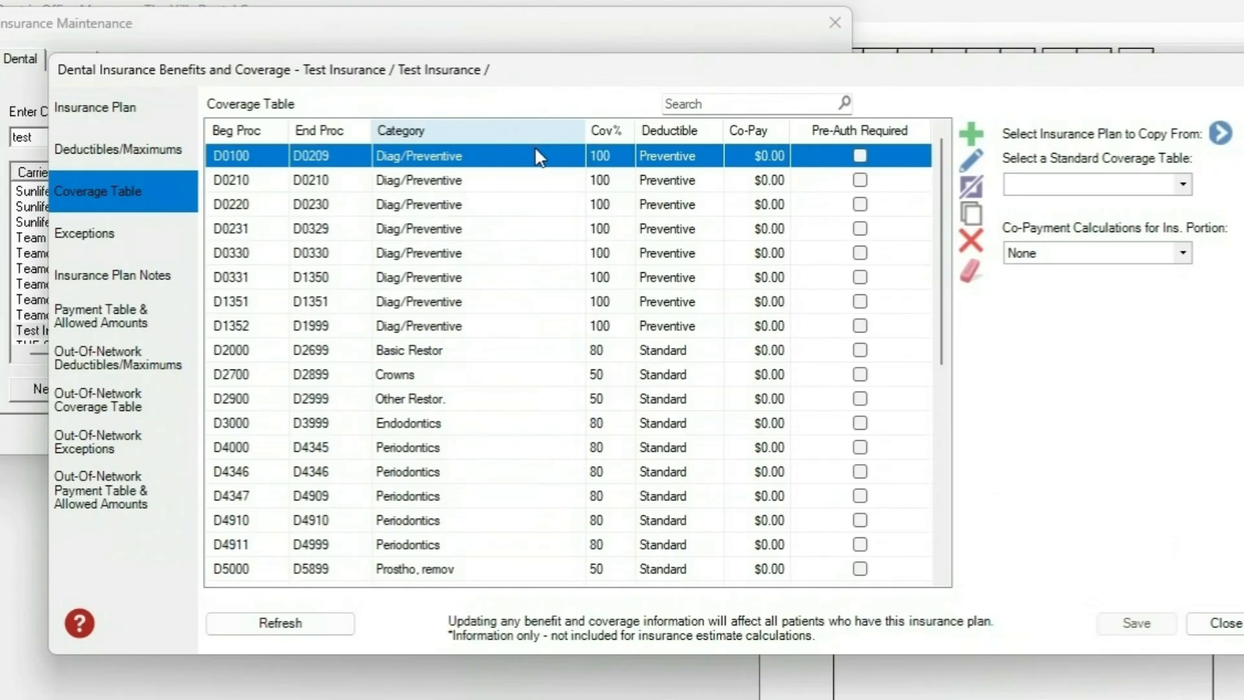
click(599, 156)
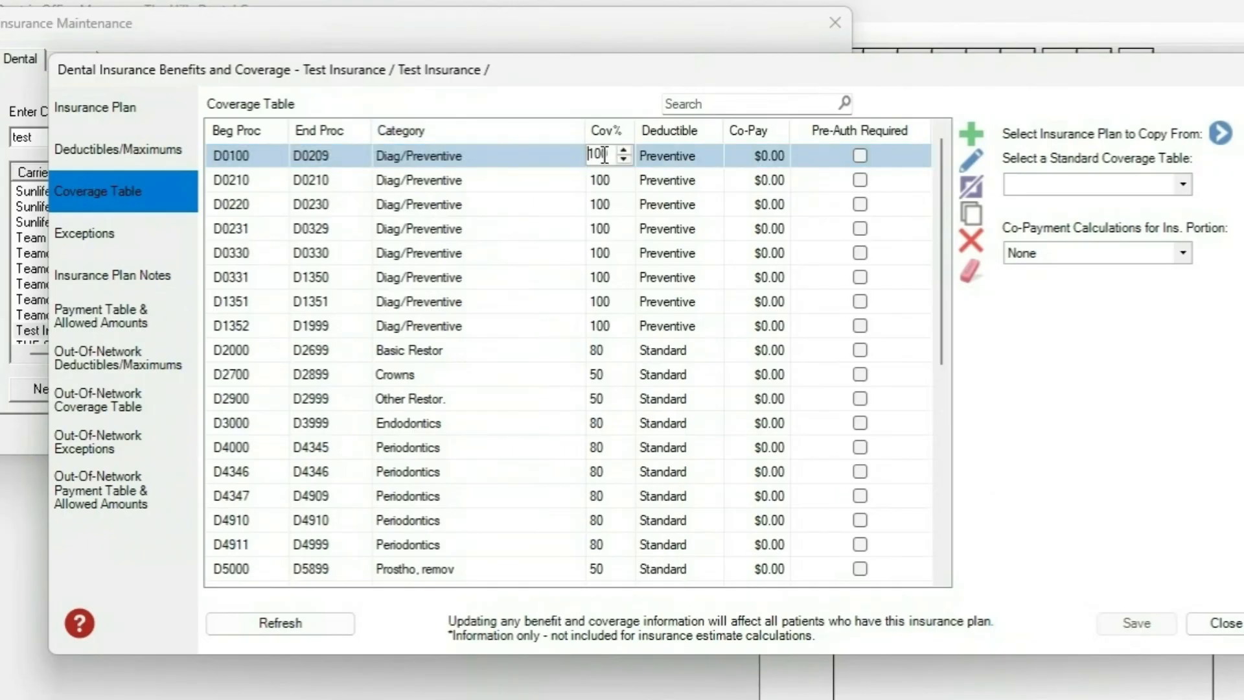
double_click(598, 155)
text(80)
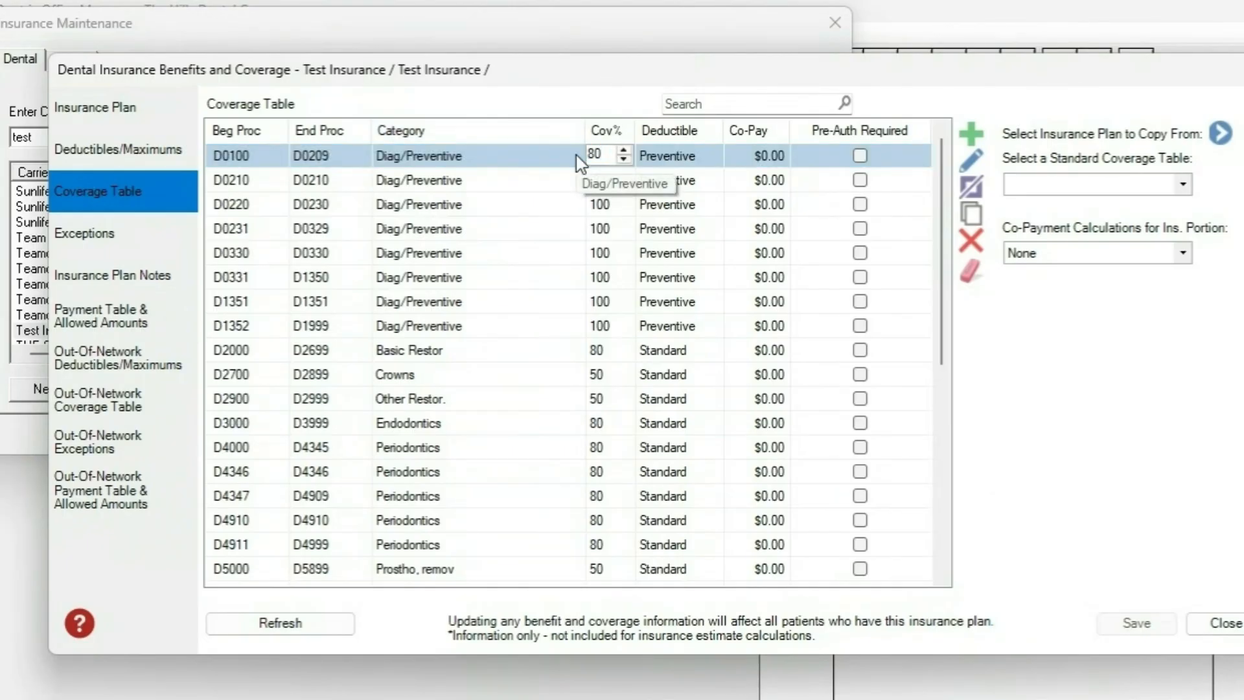
key(Return)
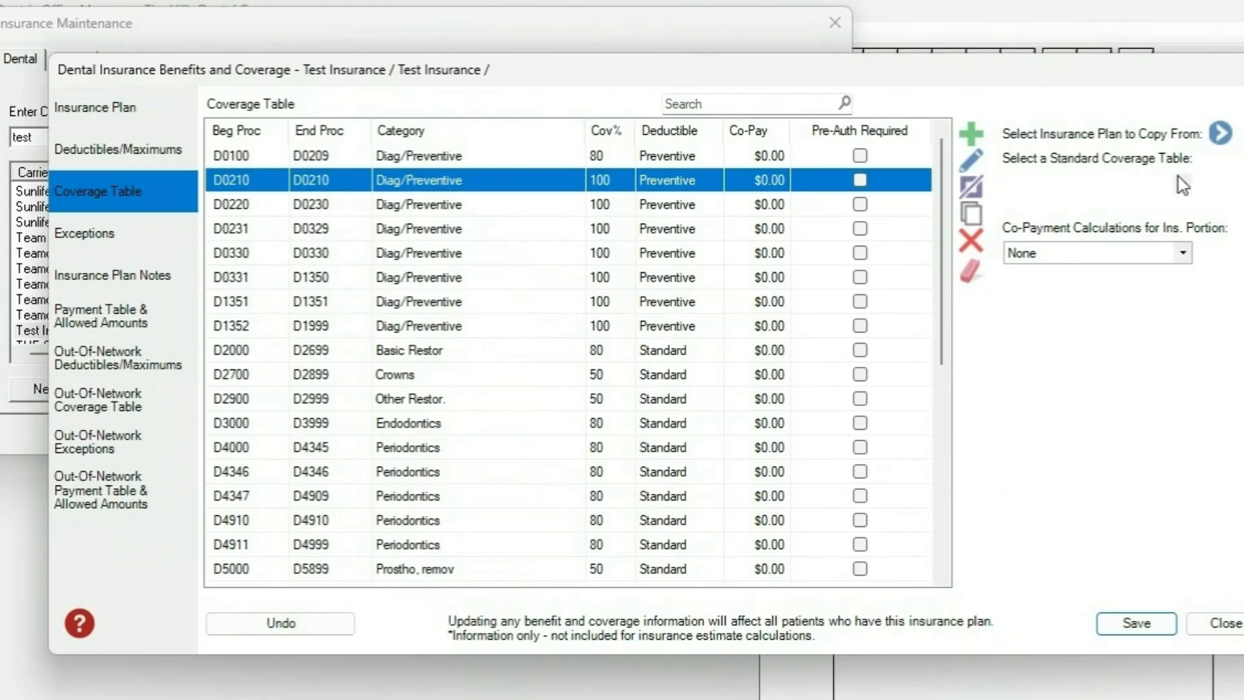
- Replace the plan's coverage entries with the standard "1: Default Coverage Table"
click(1183, 183)
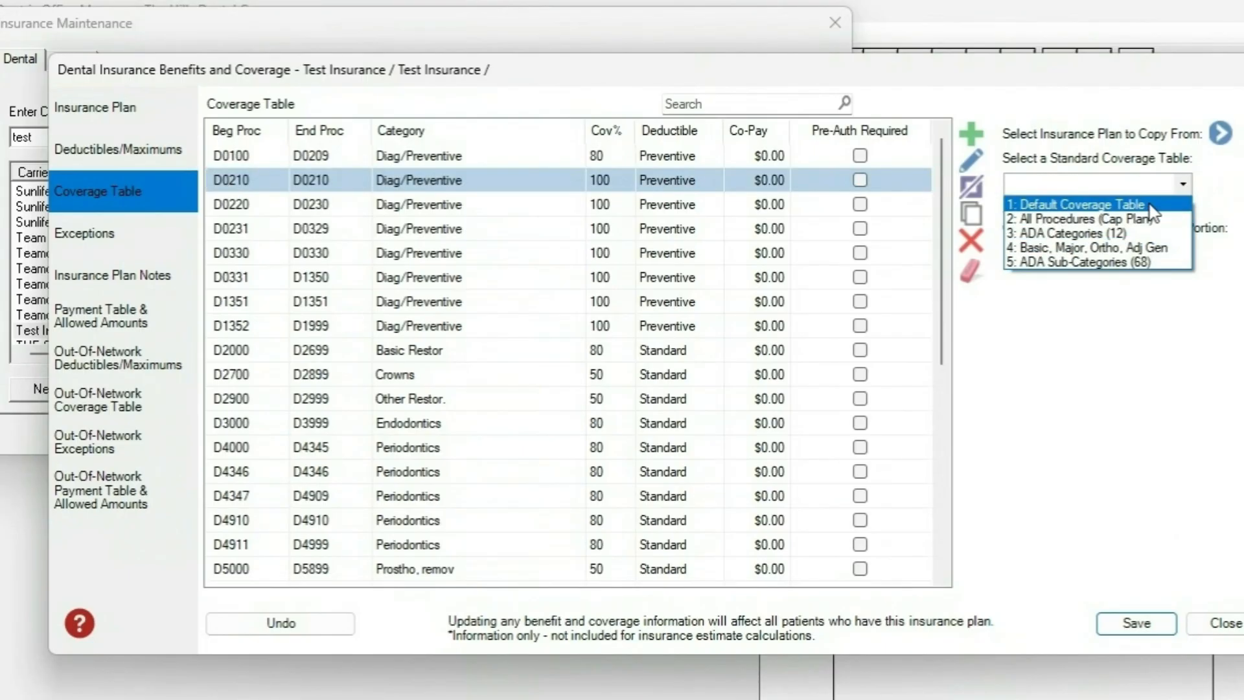
click(1039, 206)
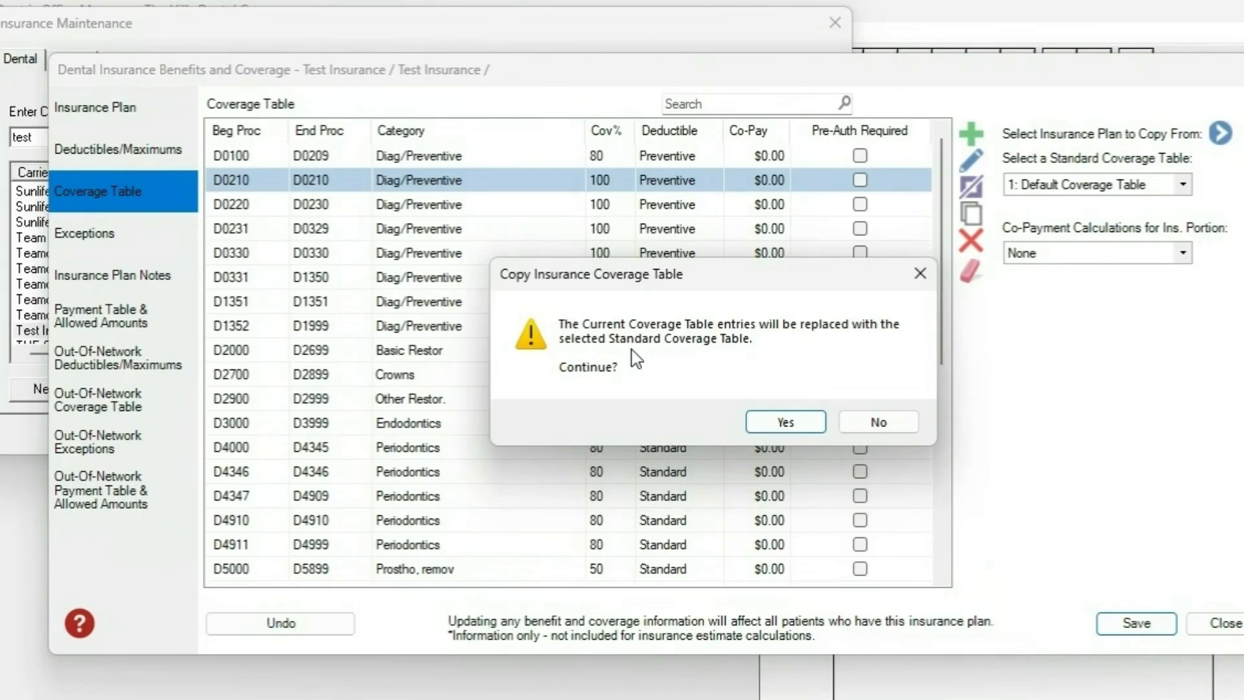
click(811, 420)
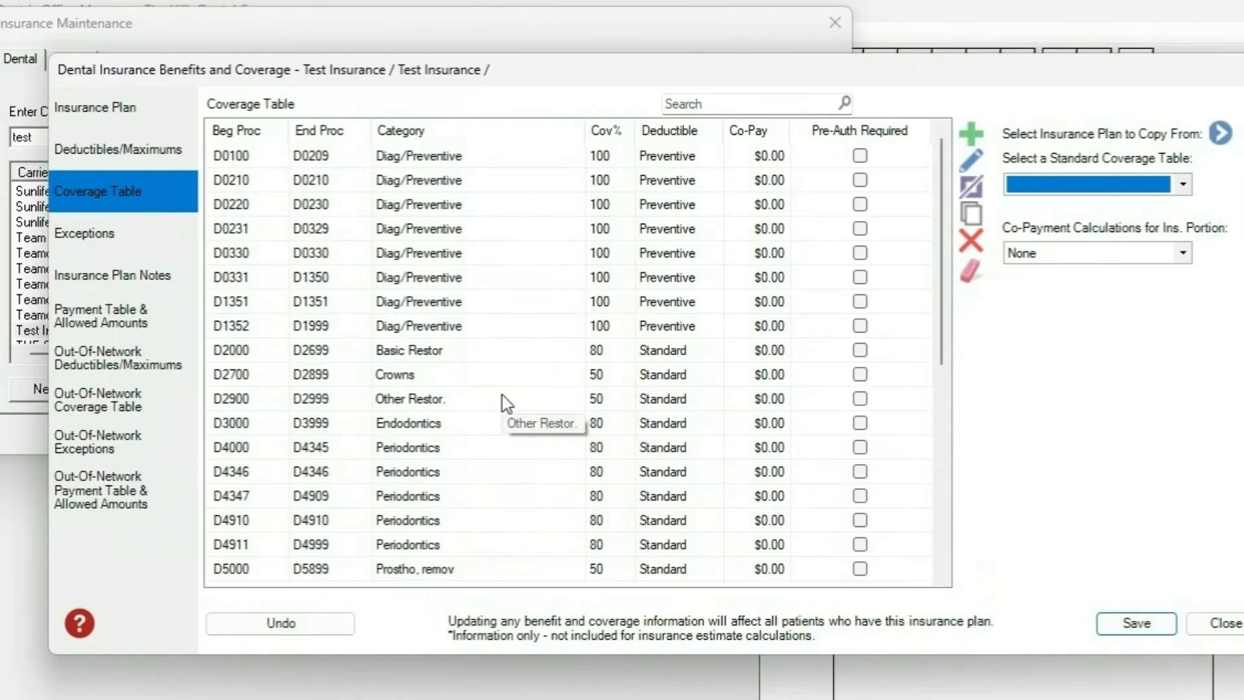
scroll(502, 395, down, 5)
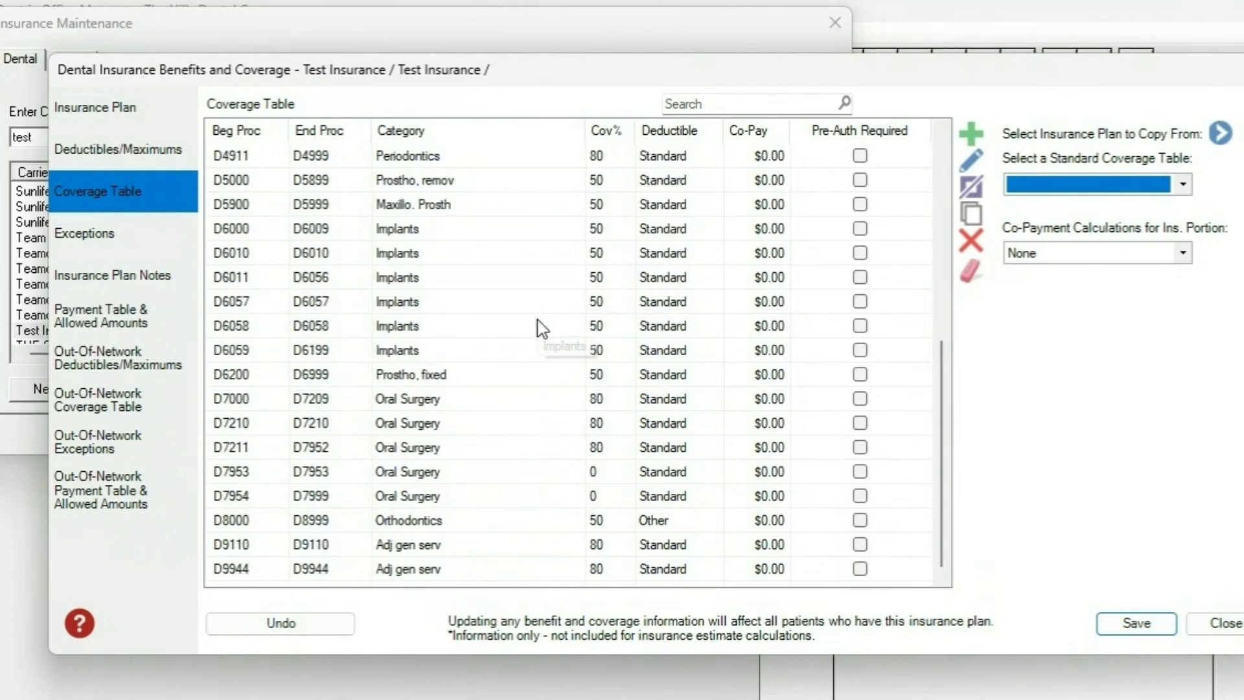
scroll(538, 349, up, 4)
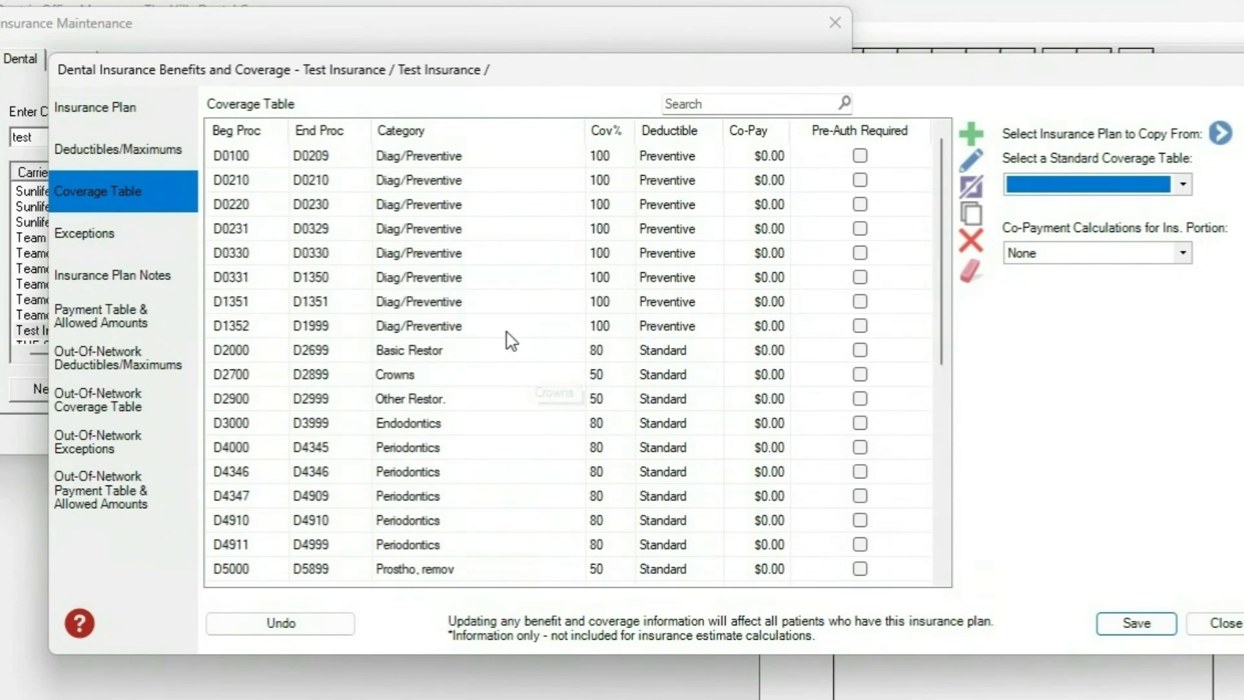
- Mark the D0210 Diag/Preventive entry as requiring pre-authorization
scroll(551, 278, up, 1)
click(609, 186)
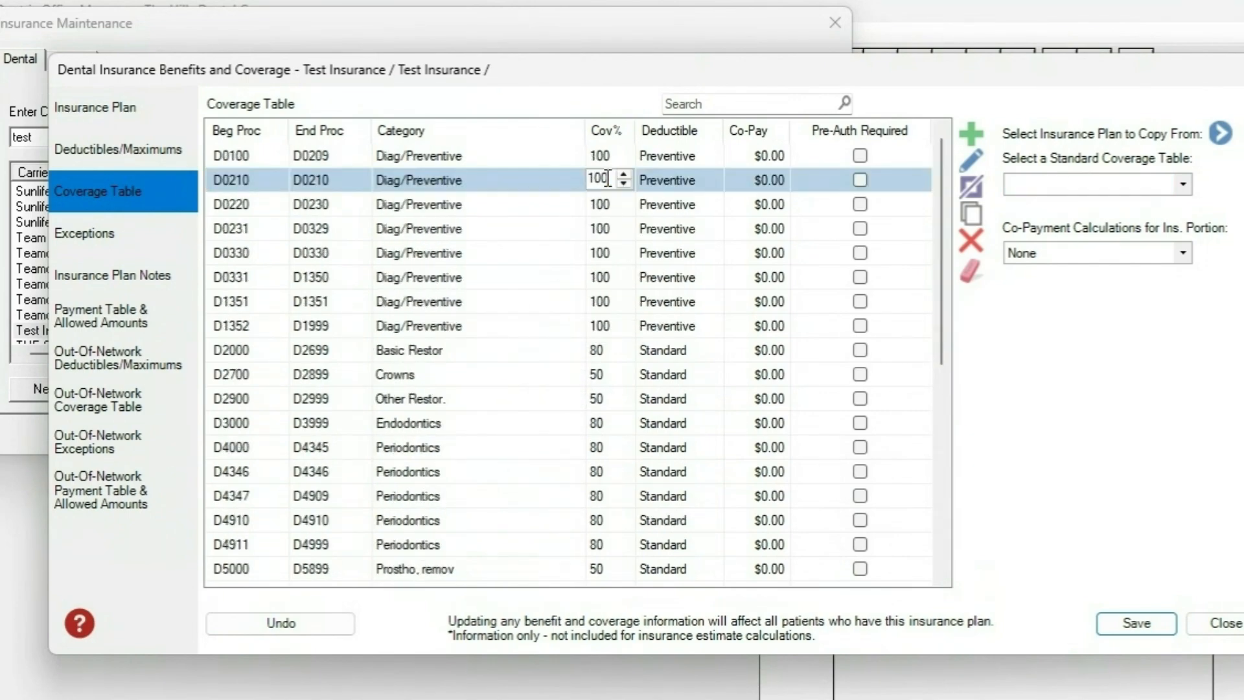
click(467, 184)
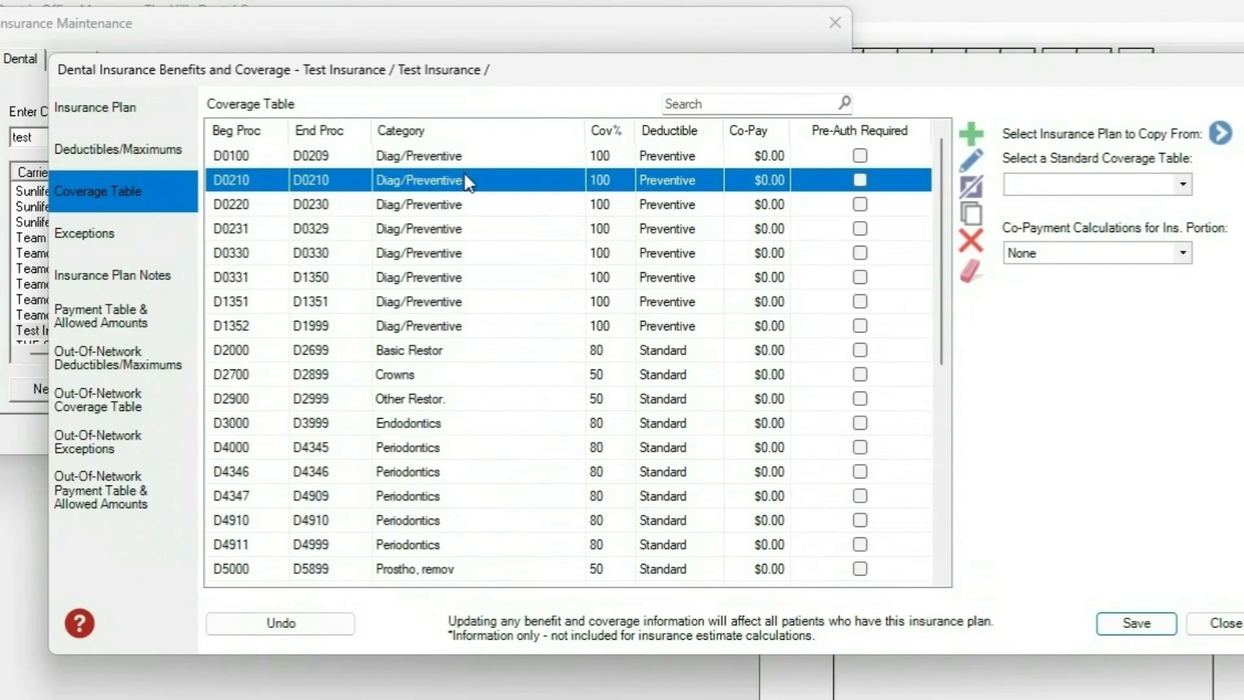
click(868, 180)
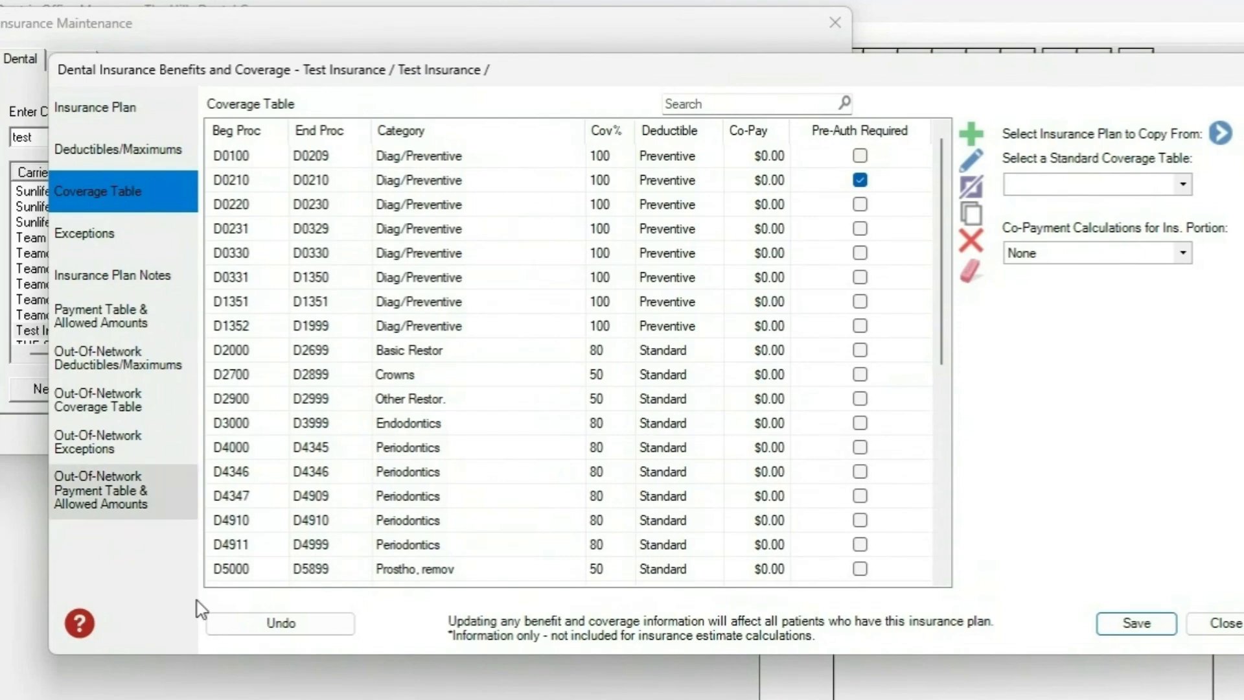
- Add a coverage entry with beginning and ending procedure D9944 and the category "occlusal guard"
scroll(480, 338, down, 6)
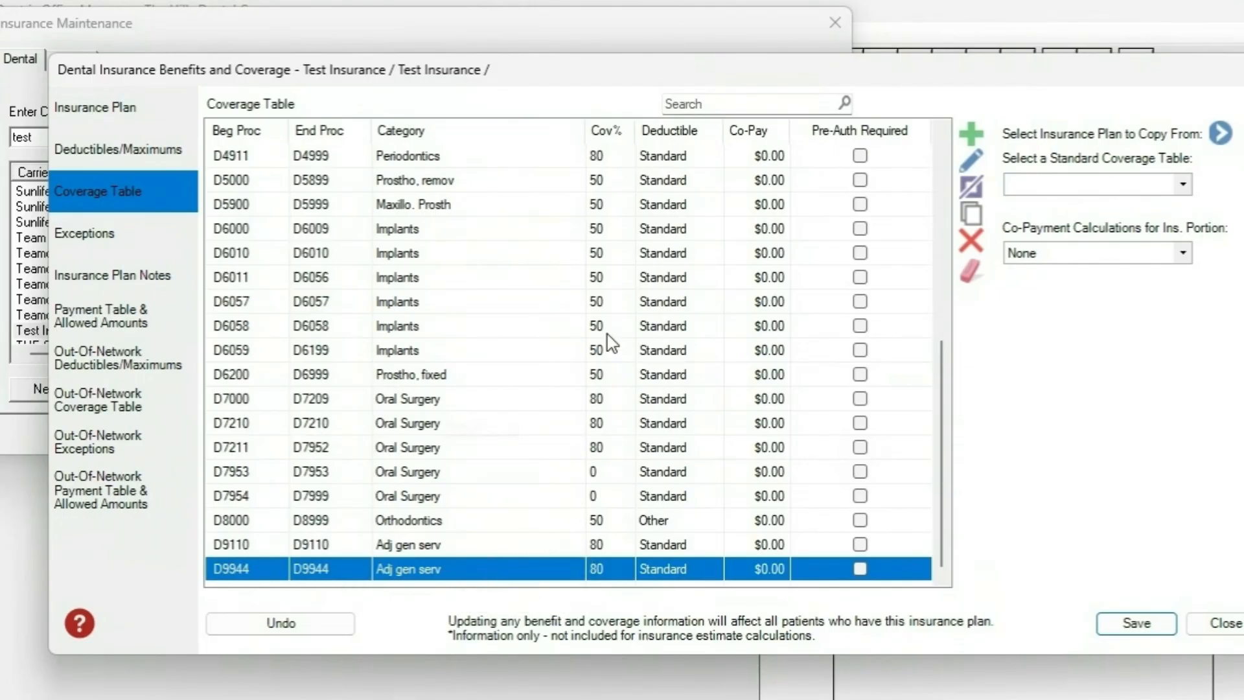
click(971, 134)
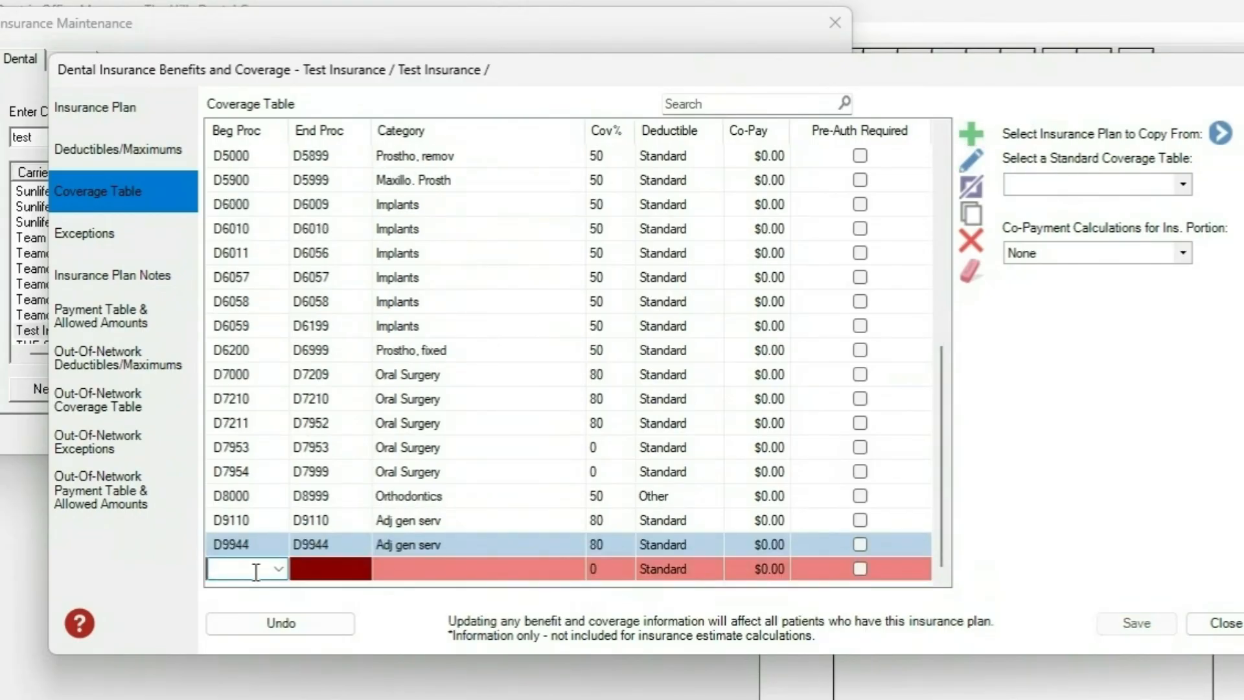
text(D9944)
key(Tab)
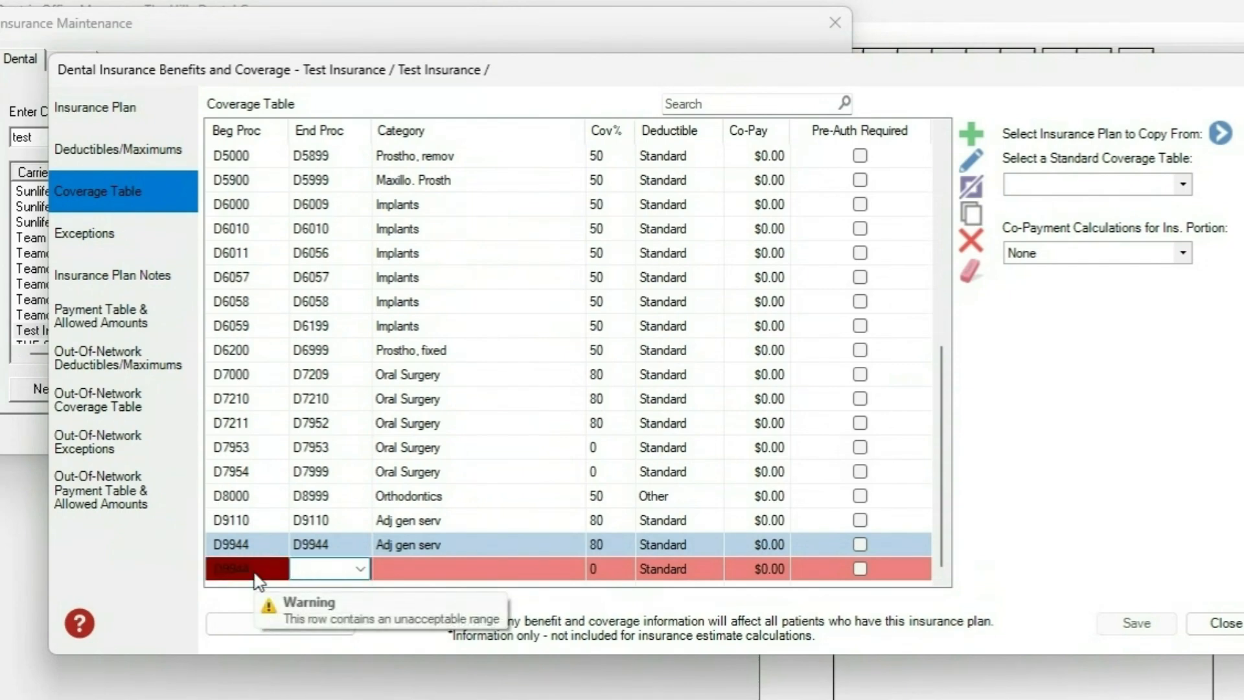
text(D)
text(9944)
click(390, 565)
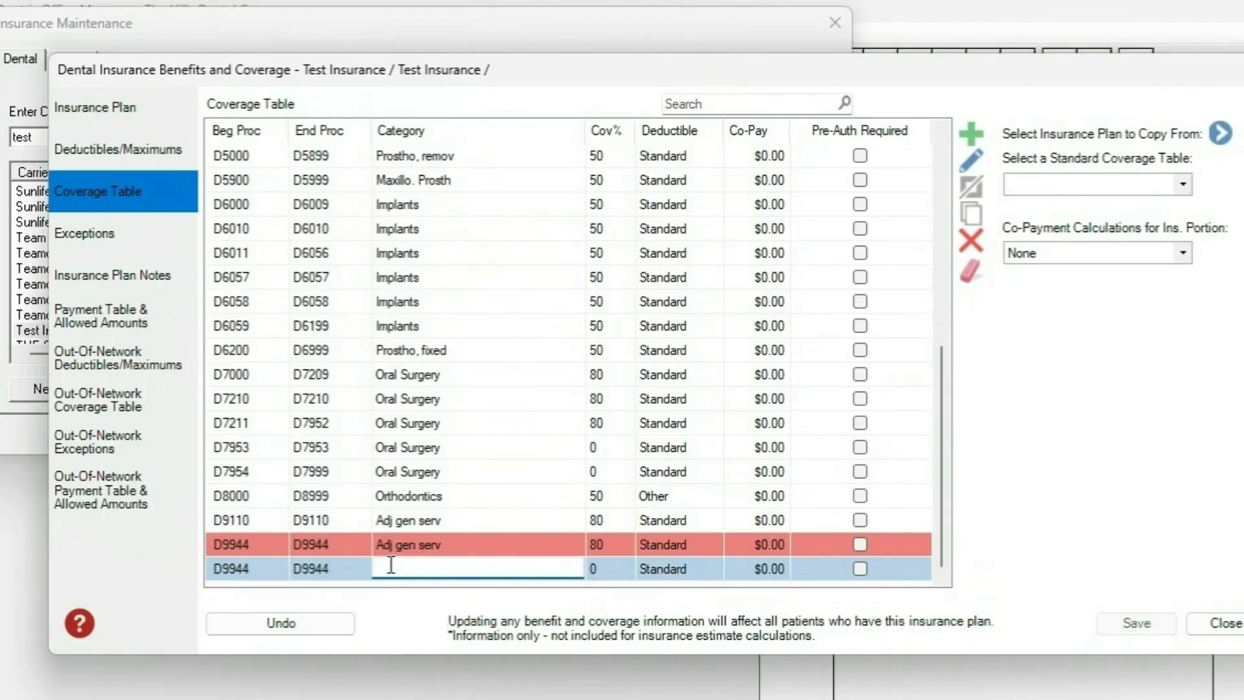
text(occlusal guard)
click(594, 574)
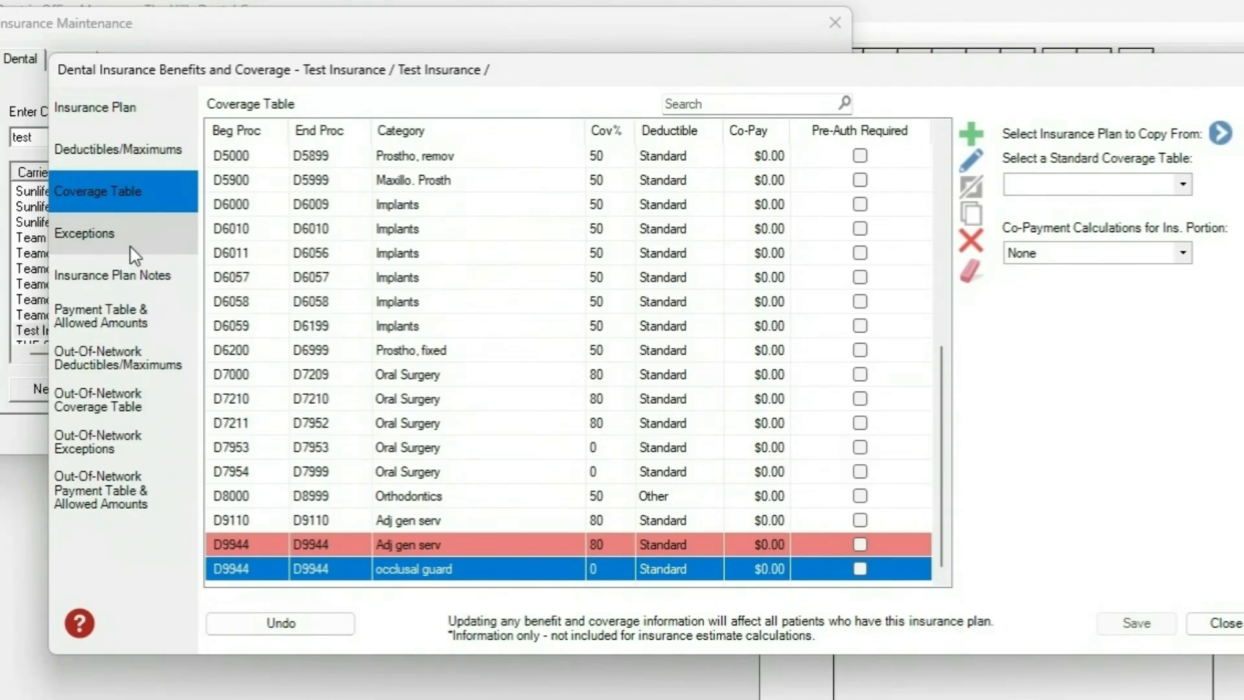
scroll(473, 353, up, 6)
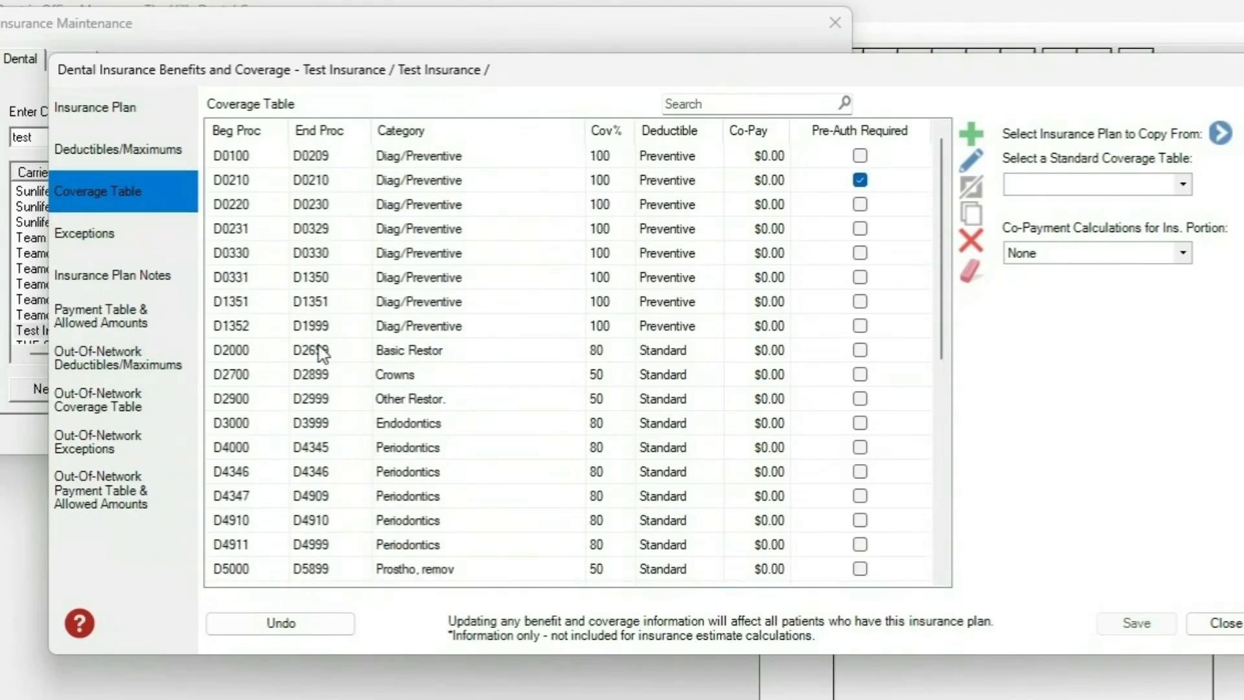